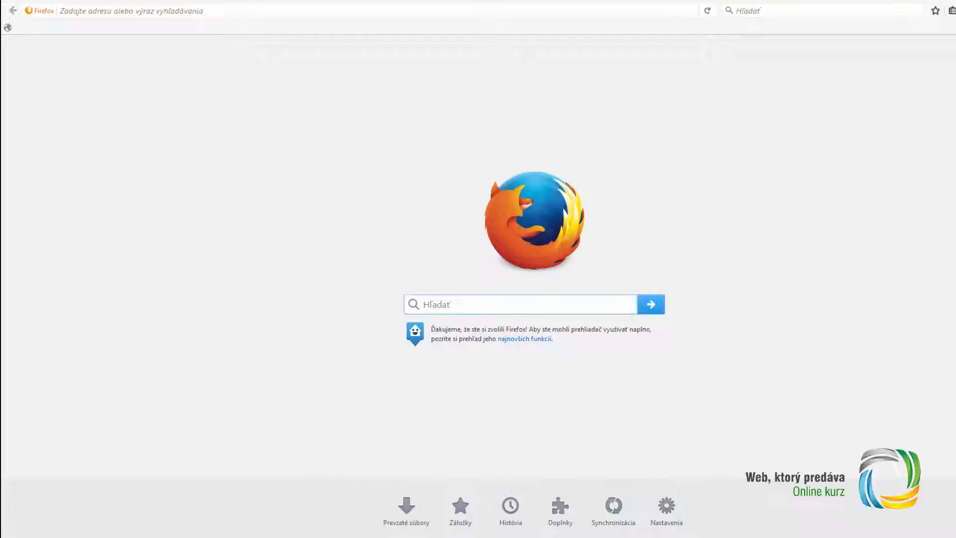
Step: Open the canva.com website
{"action": "left_click", "coordinate": [175, 9]}
{"action": "type", "text": "ca"}
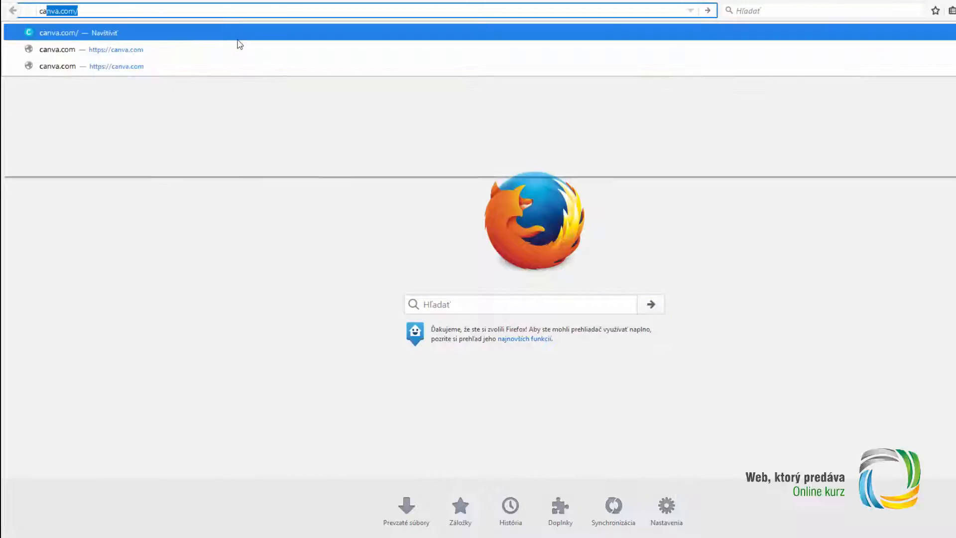
{"action": "type", "text": "nva.com"}
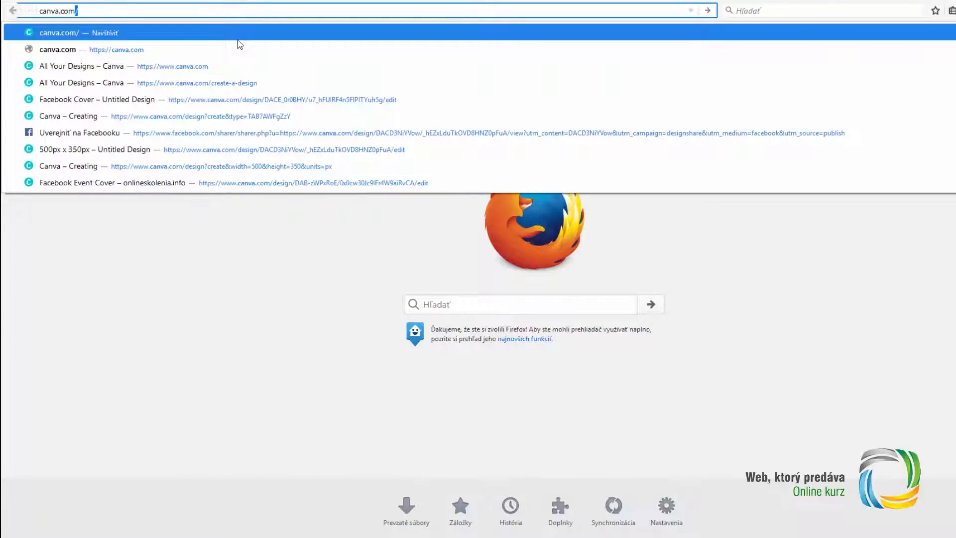
{"action": "key", "text": "Return"}
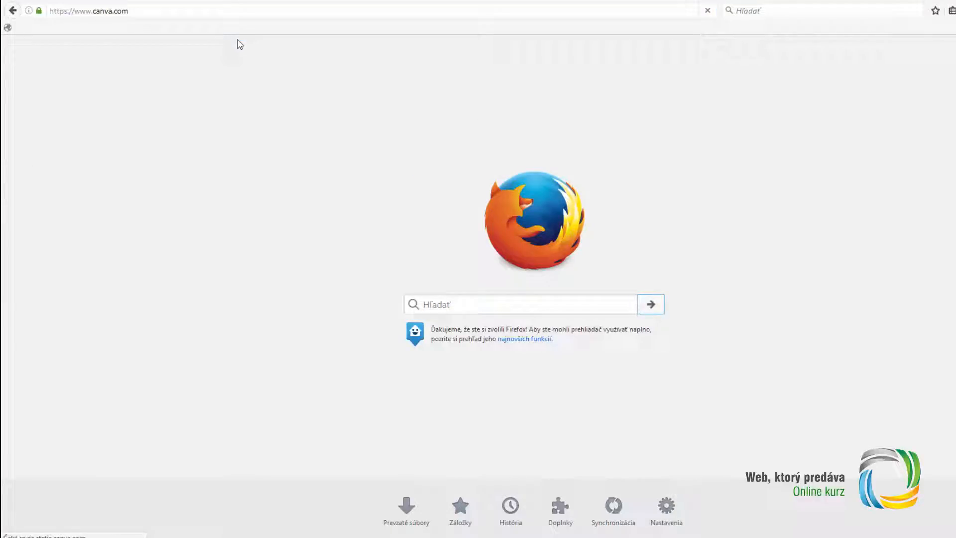
{"action": "left_click", "coordinate": [239, 44]}
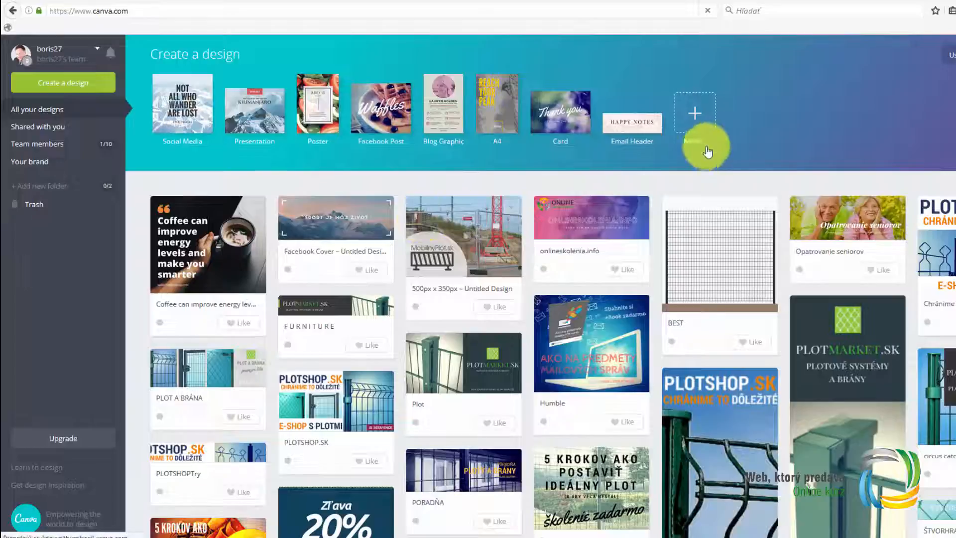
Step: Open the full list of design types and look through its categories
{"action": "left_click", "coordinate": [695, 125]}
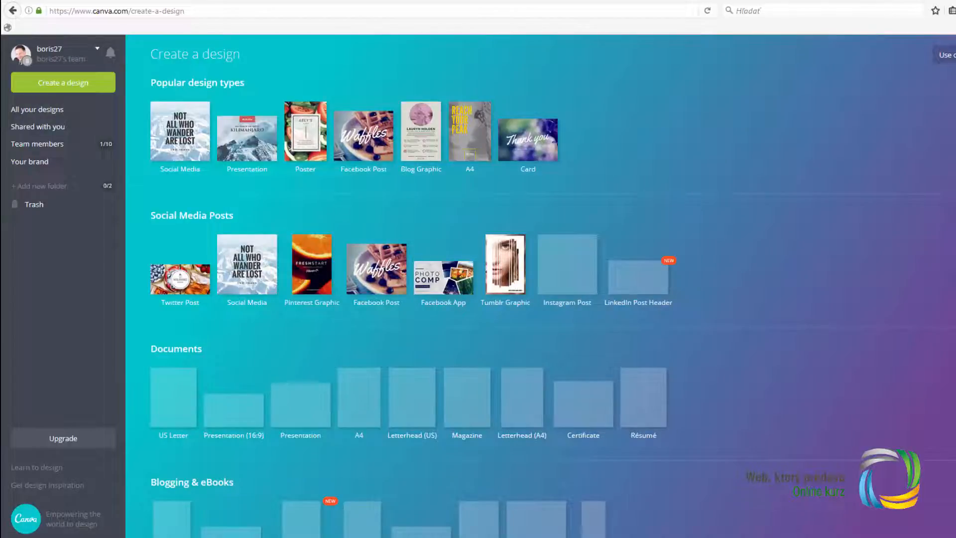
{"action": "scroll", "coordinate": [540, 286], "scroll_direction": "down", "scroll_amount": 10}
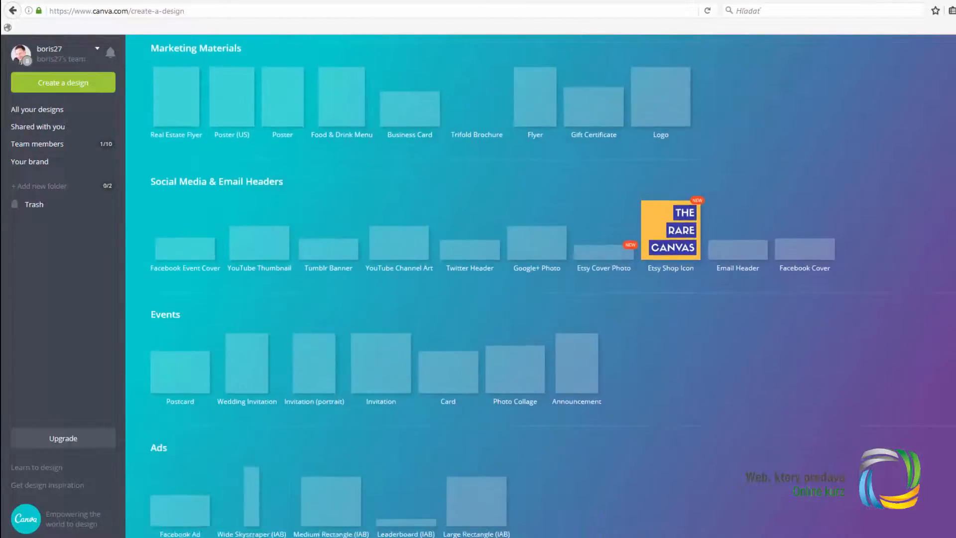
{"action": "scroll", "coordinate": [493, 286], "scroll_direction": "up", "scroll_amount": 5}
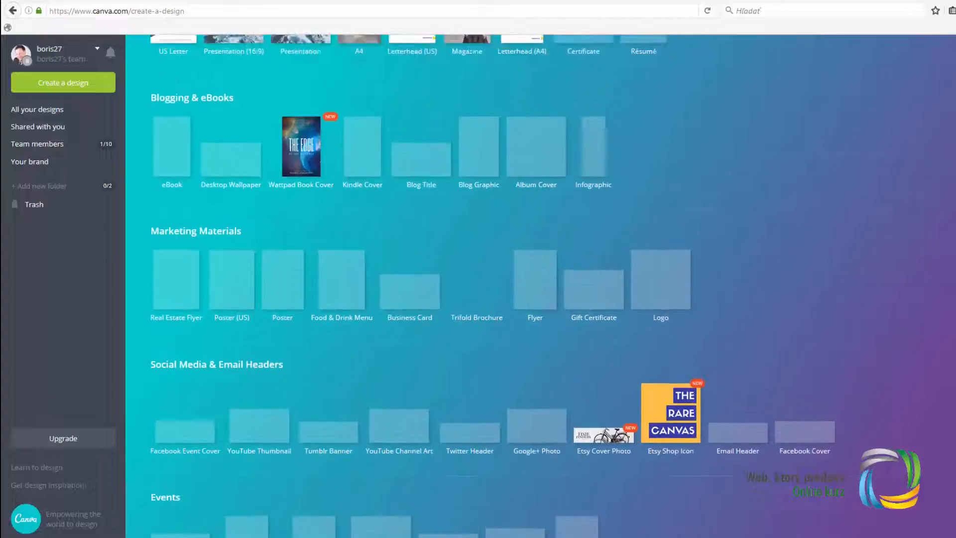
{"action": "scroll", "coordinate": [419, 248], "scroll_direction": "up", "scroll_amount": 4}
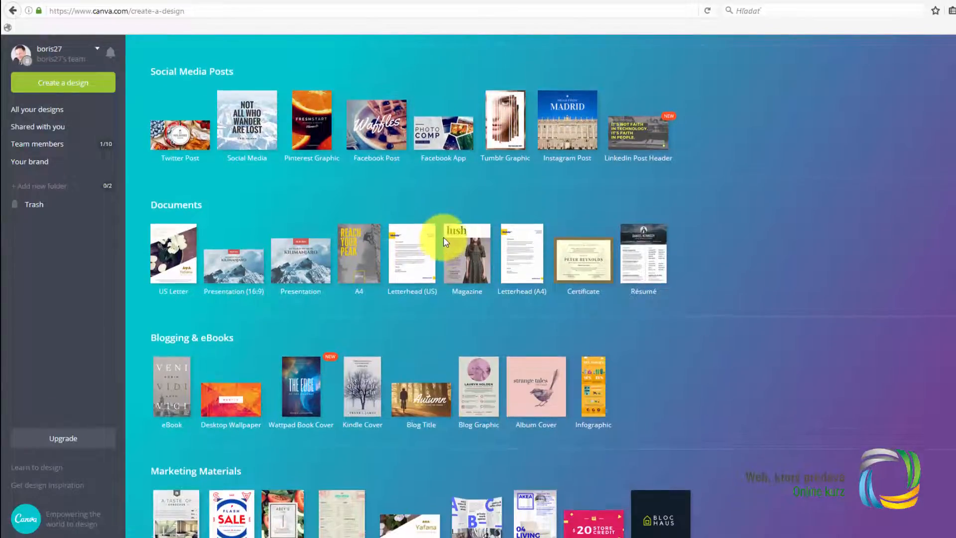
{"action": "scroll", "coordinate": [405, 219], "scroll_direction": "up", "scroll_amount": 3}
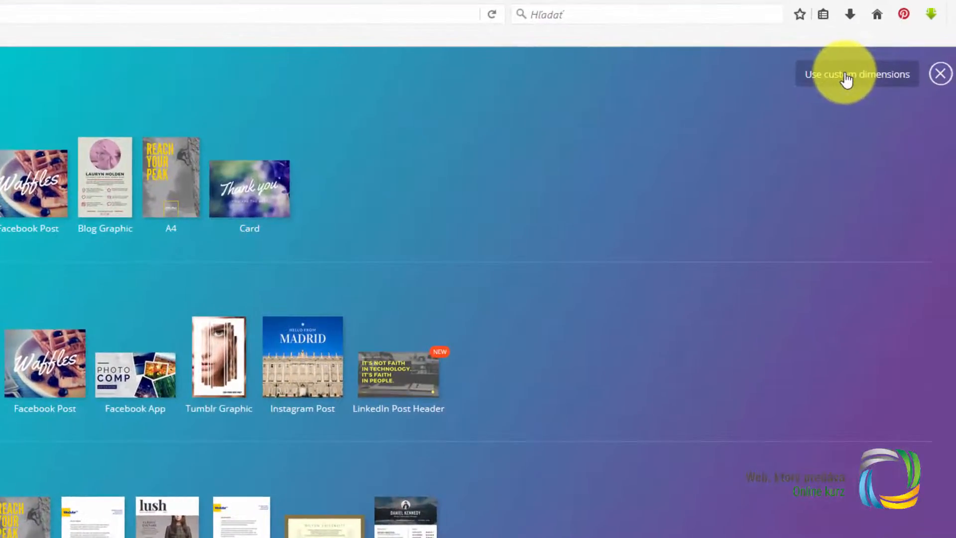
Step: Check the custom dimensions option and start a new Facebook Post design from the Social Media Posts category
{"action": "left_click", "coordinate": [846, 79]}
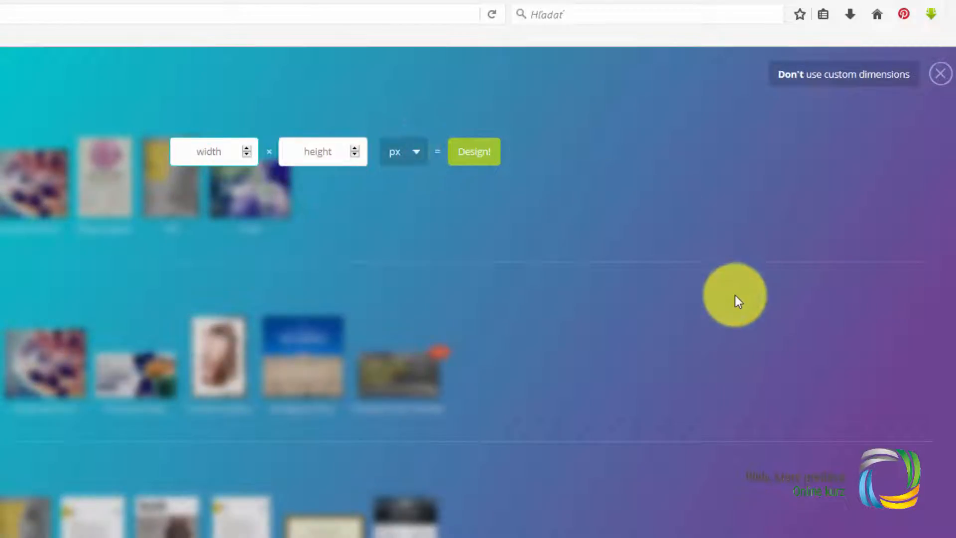
{"action": "left_click", "coordinate": [943, 74]}
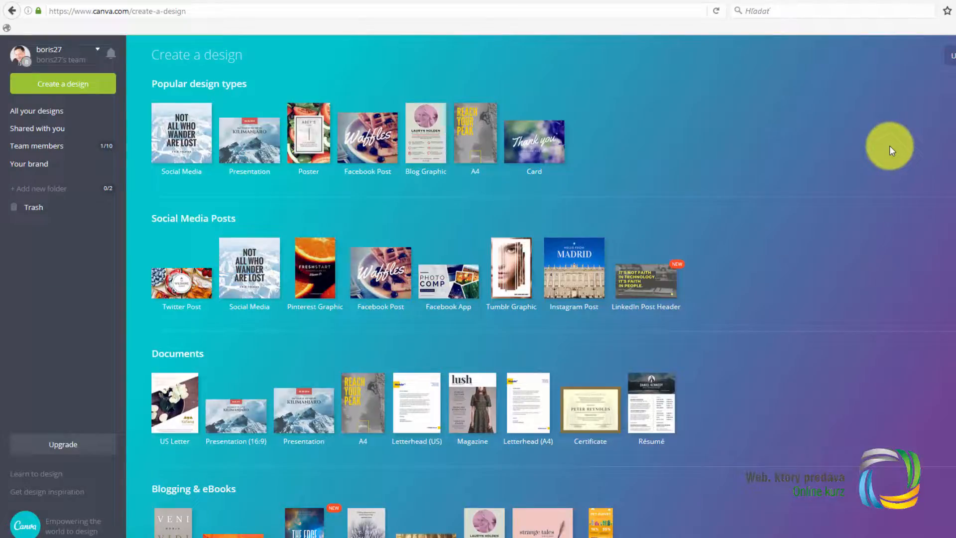
{"action": "left_click", "coordinate": [390, 268]}
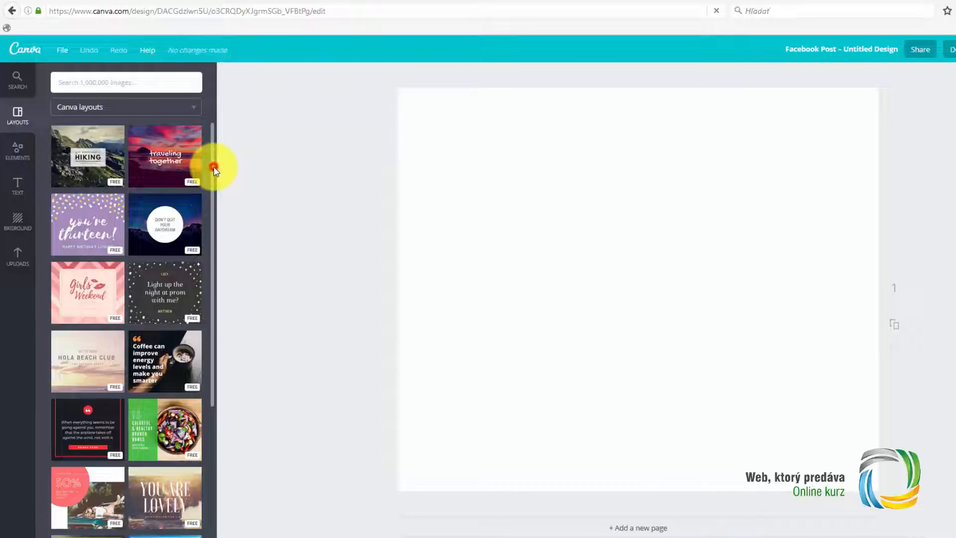
Step: Look through the available Canva layouts, the image search and the background colours and patterns
{"action": "mouse_move", "coordinate": [214, 167]}
{"action": "left_mouse_down"}
{"action": "mouse_move", "coordinate": [225, 316]}
{"action": "mouse_move", "coordinate": [215, 464]}
{"action": "mouse_move", "coordinate": [226, 359]}
{"action": "mouse_move", "coordinate": [203, 209]}
{"action": "mouse_move", "coordinate": [217, 163]}
{"action": "left_mouse_up"}
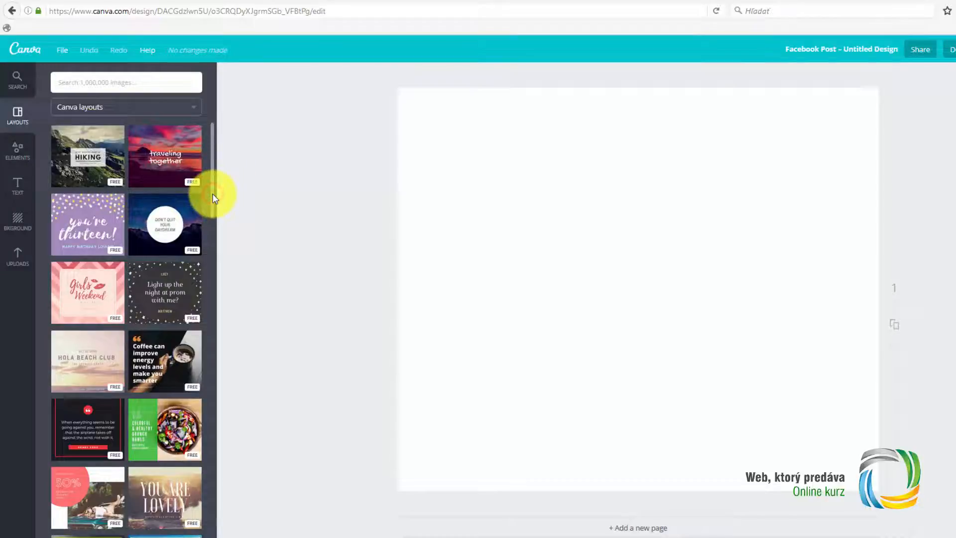
{"action": "scroll", "coordinate": [214, 197], "scroll_direction": "down", "scroll_amount": 4}
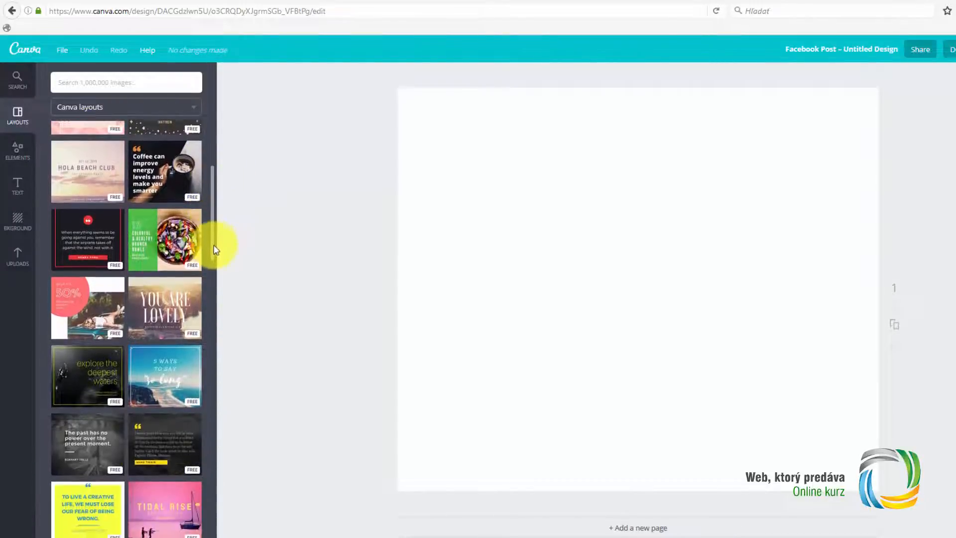
{"action": "scroll", "coordinate": [216, 249], "scroll_direction": "down", "scroll_amount": 5}
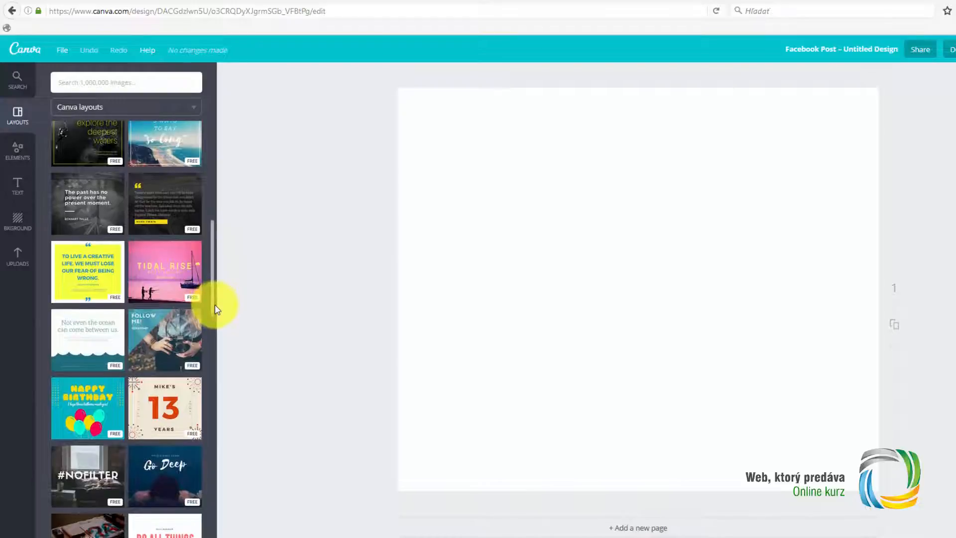
{"action": "scroll", "coordinate": [217, 308], "scroll_direction": "down", "scroll_amount": 4}
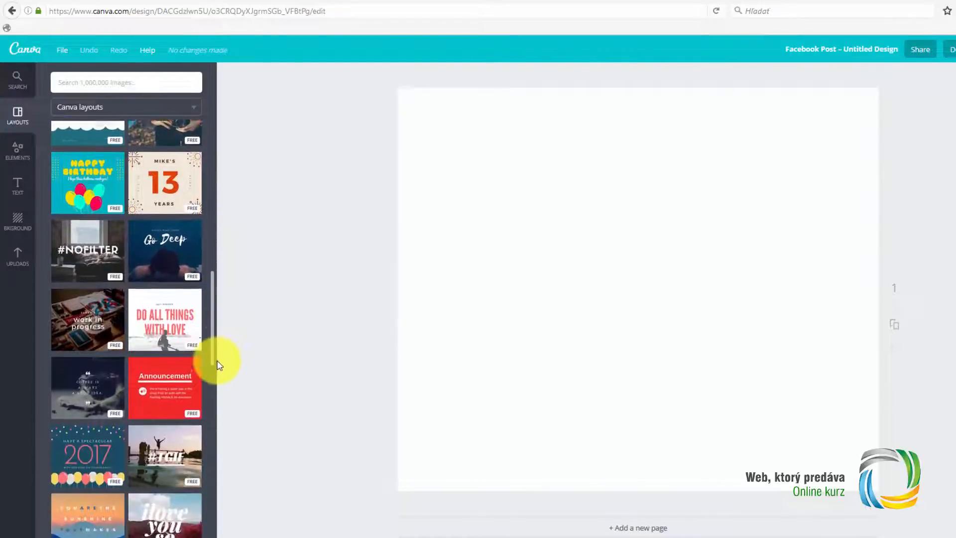
{"action": "left_click", "coordinate": [76, 83]}
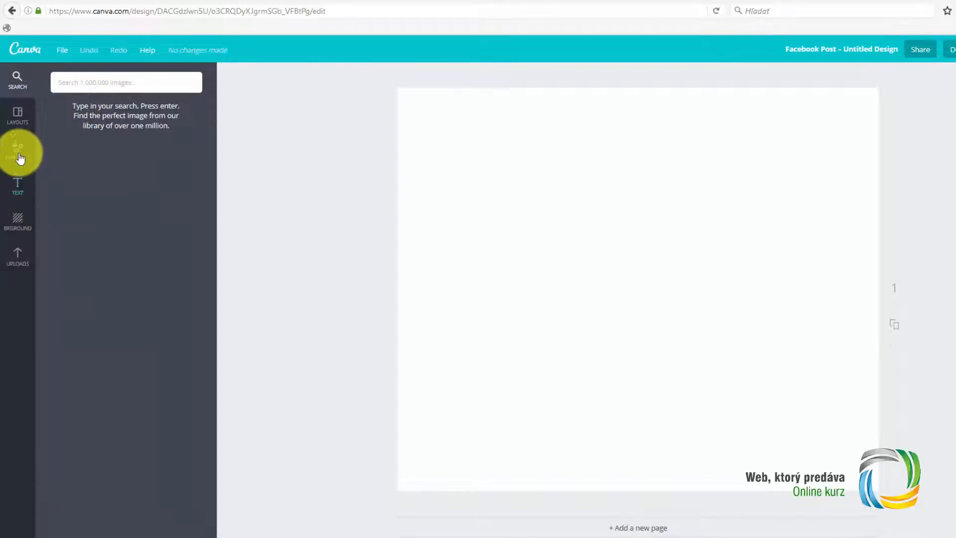
{"action": "left_click", "coordinate": [19, 218]}
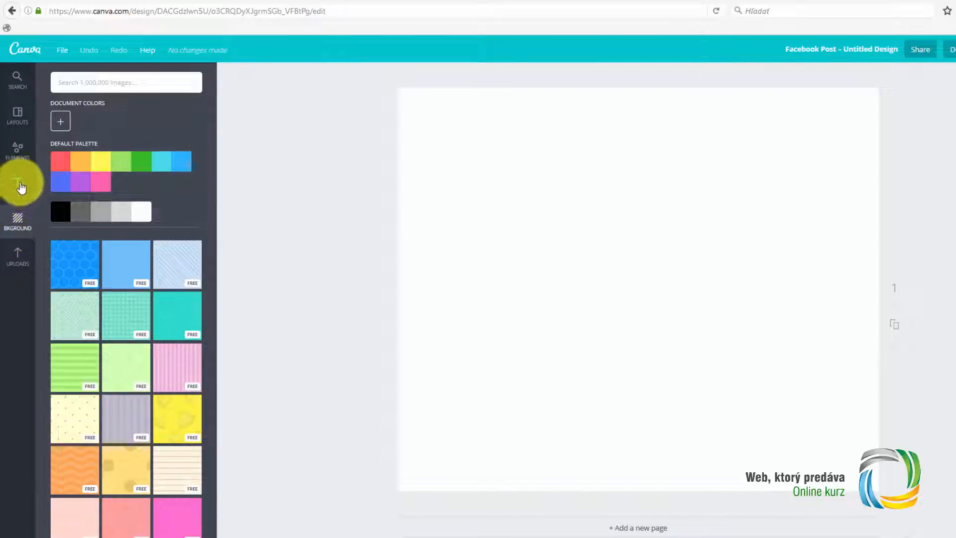
Step: Apply the free Canva layout with the double SALE text over green succulents to the blank page
{"action": "left_click", "coordinate": [16, 127]}
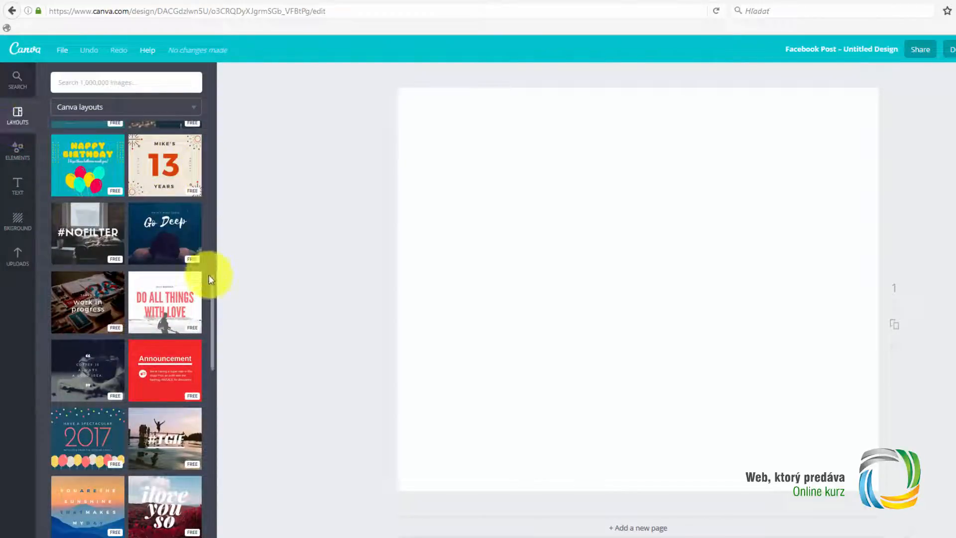
{"action": "left_click_drag", "start_coordinate": [214, 291], "coordinate": [210, 459]}
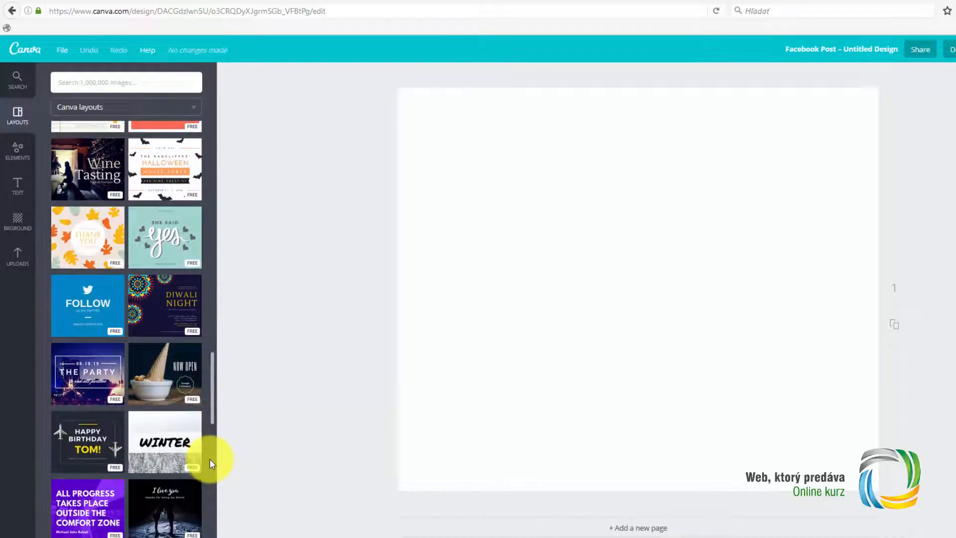
{"action": "left_click_drag", "start_coordinate": [210, 458], "coordinate": [213, 452]}
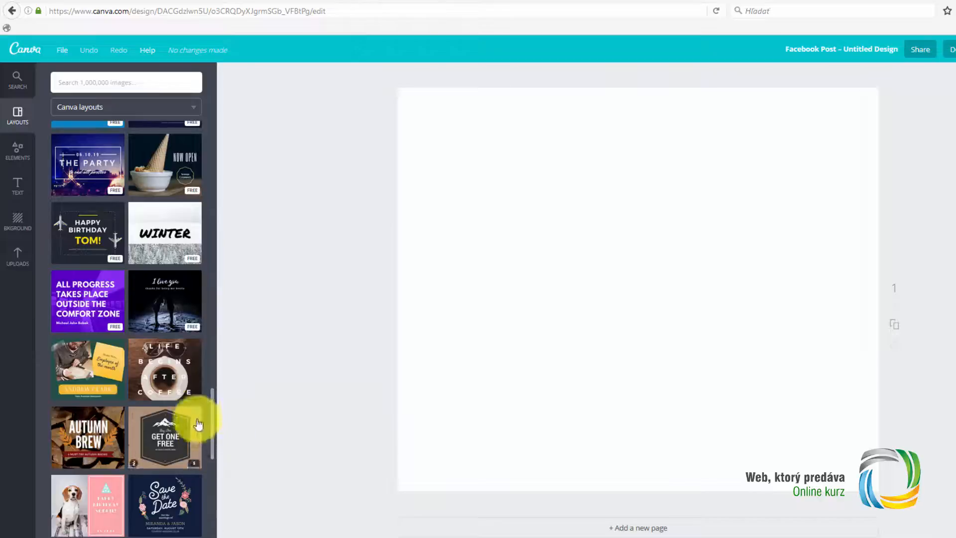
{"action": "scroll", "coordinate": [170, 384], "scroll_direction": "down", "scroll_amount": 10}
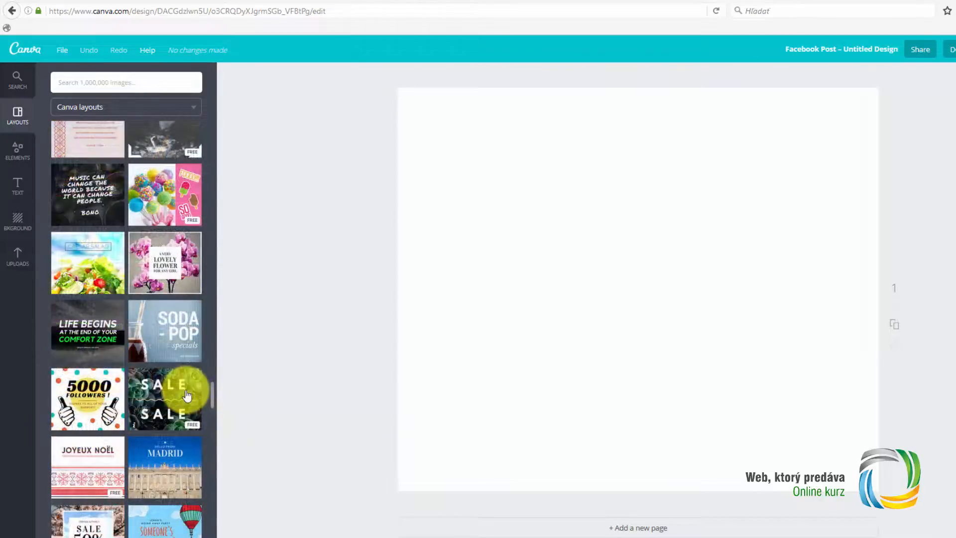
{"action": "left_click", "coordinate": [186, 395]}
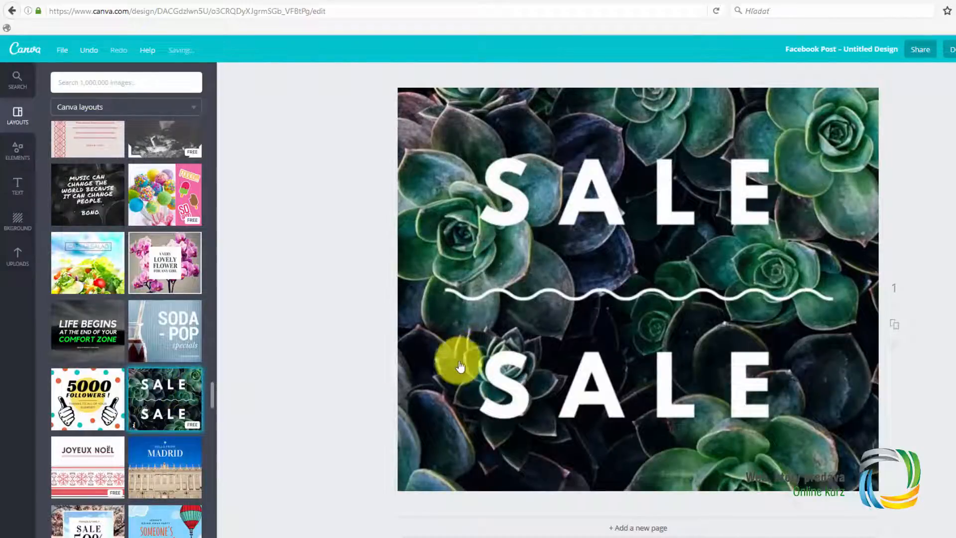
Step: Replace the upper SALE text with "MIMOSEZÓNNA"
{"action": "left_click", "coordinate": [670, 247]}
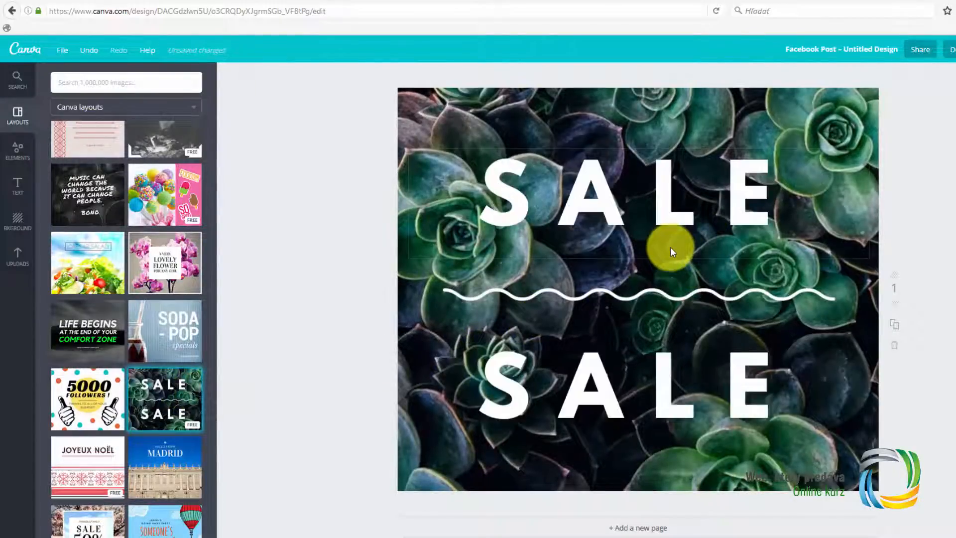
{"action": "left_click", "coordinate": [653, 211]}
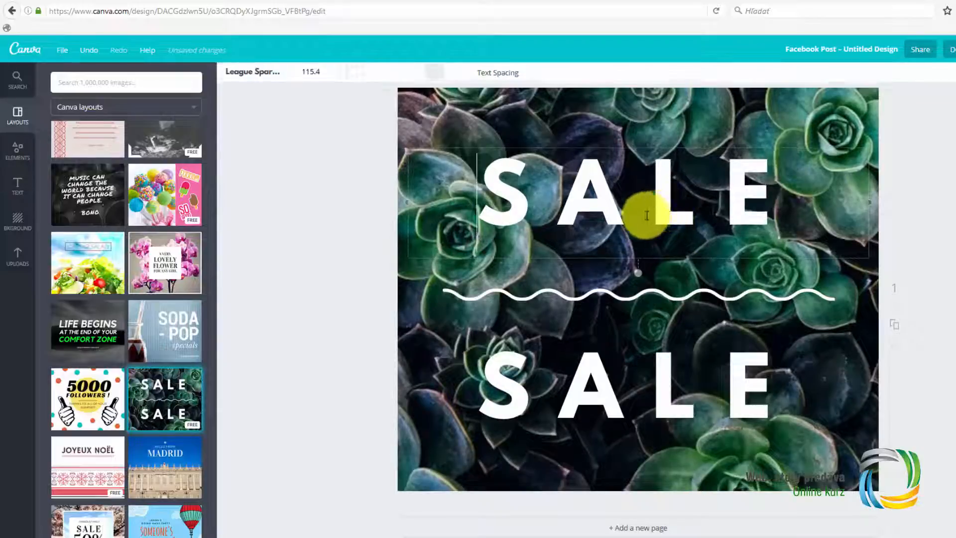
{"action": "double_click", "coordinate": [640, 209]}
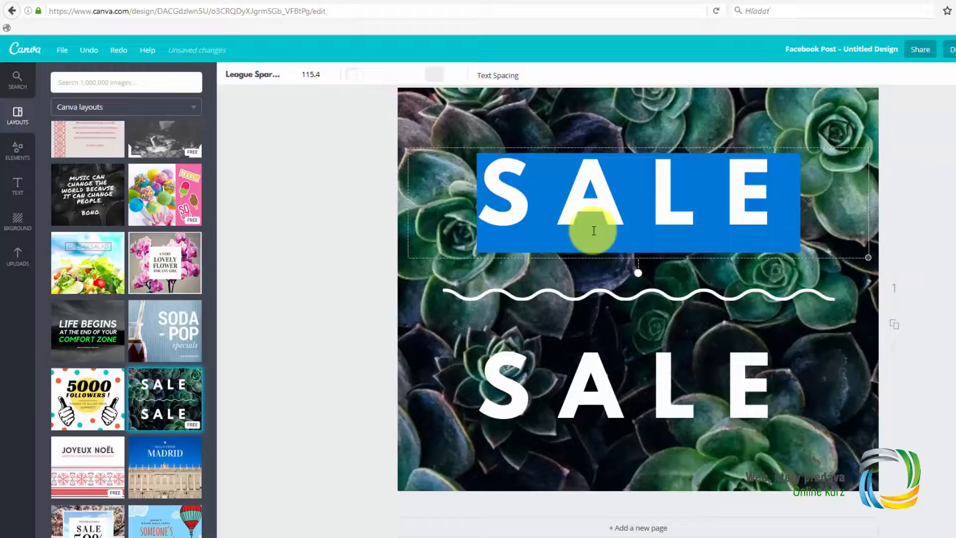
{"action": "type", "text": "MIMOS"}
{"action": "type", "text": "EZONN"}
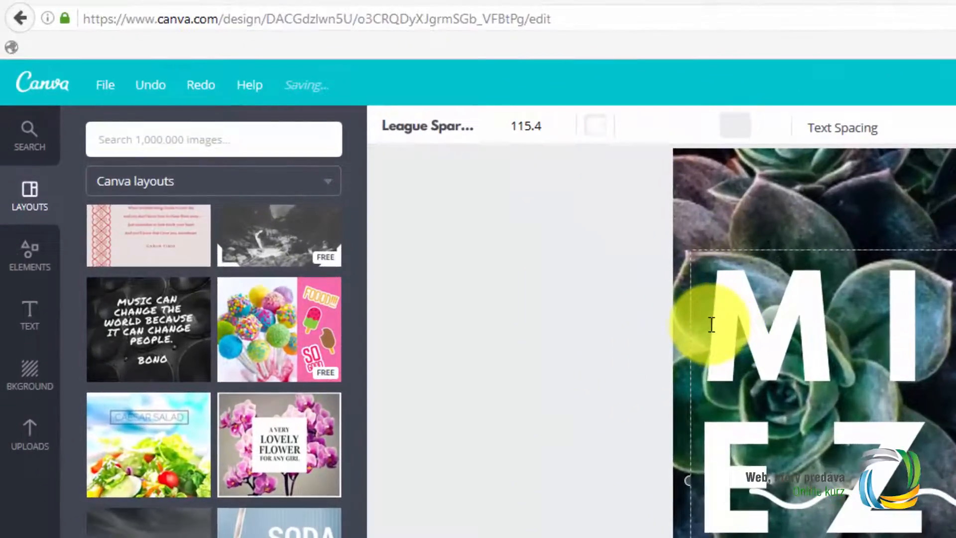
Step: Set the font size of the MIMOSEZÓNNA text to 48
{"action": "double_click", "coordinate": [423, 189]}
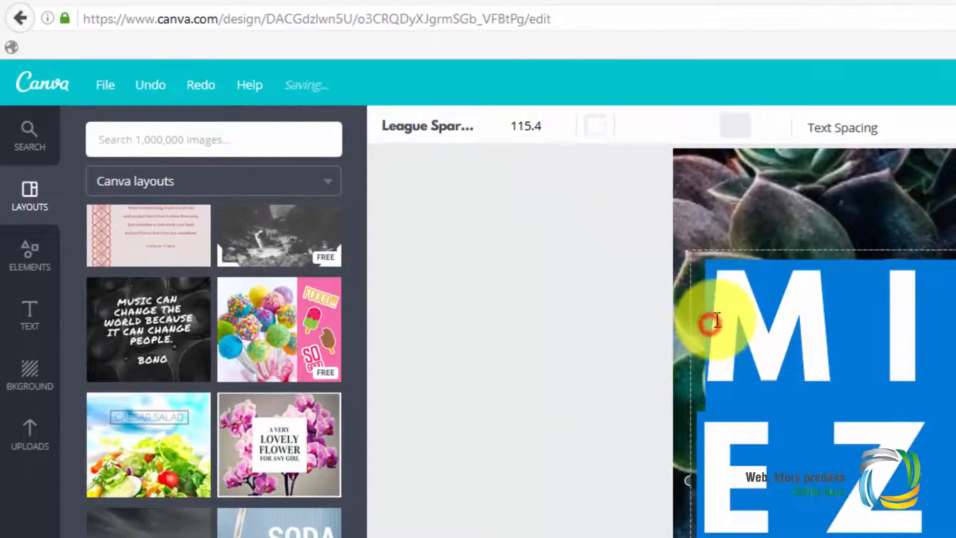
{"action": "left_click", "coordinate": [527, 127]}
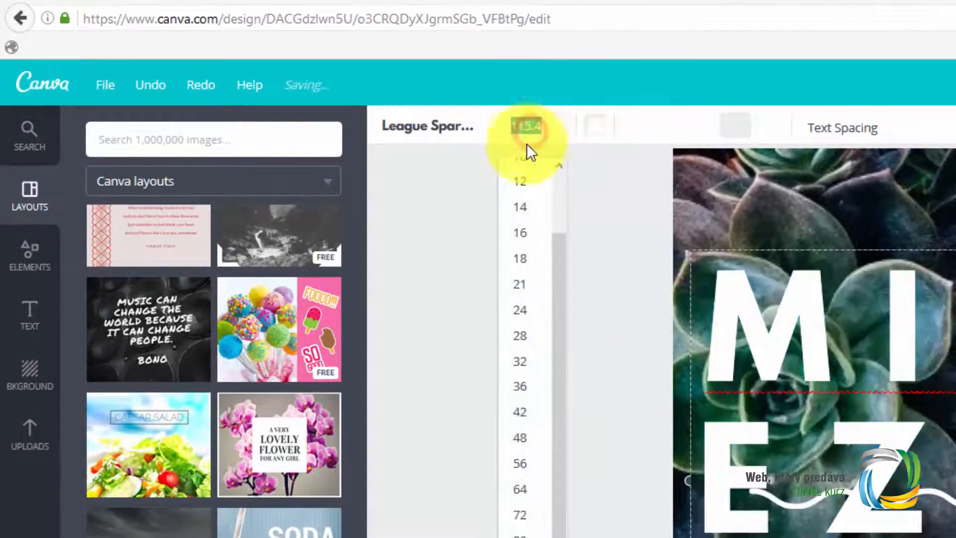
{"action": "left_click", "coordinate": [520, 535]}
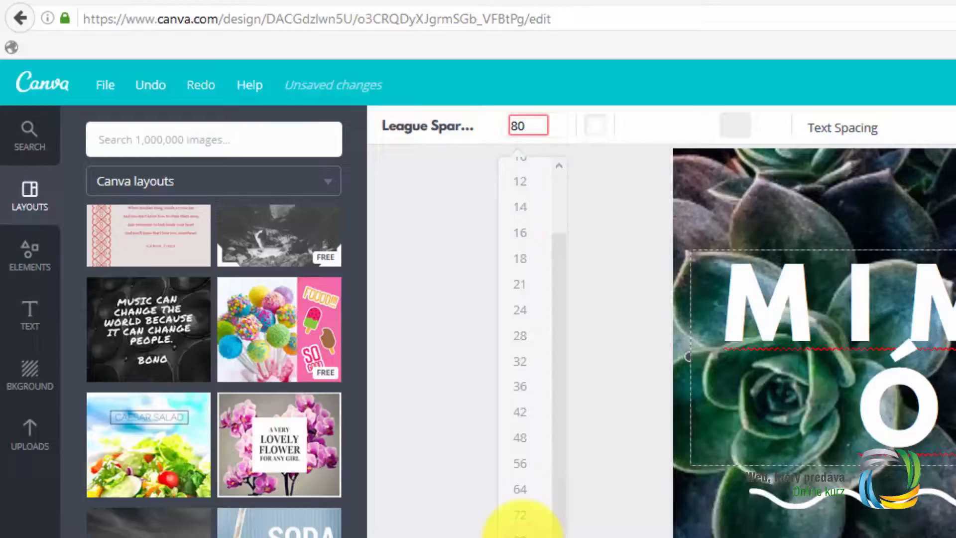
{"action": "left_click", "coordinate": [523, 124]}
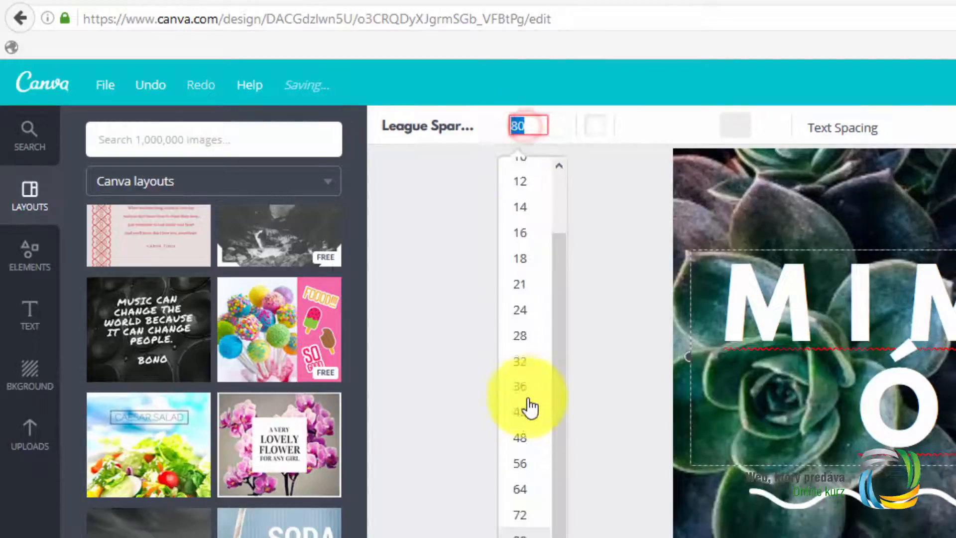
{"action": "left_click", "coordinate": [523, 439]}
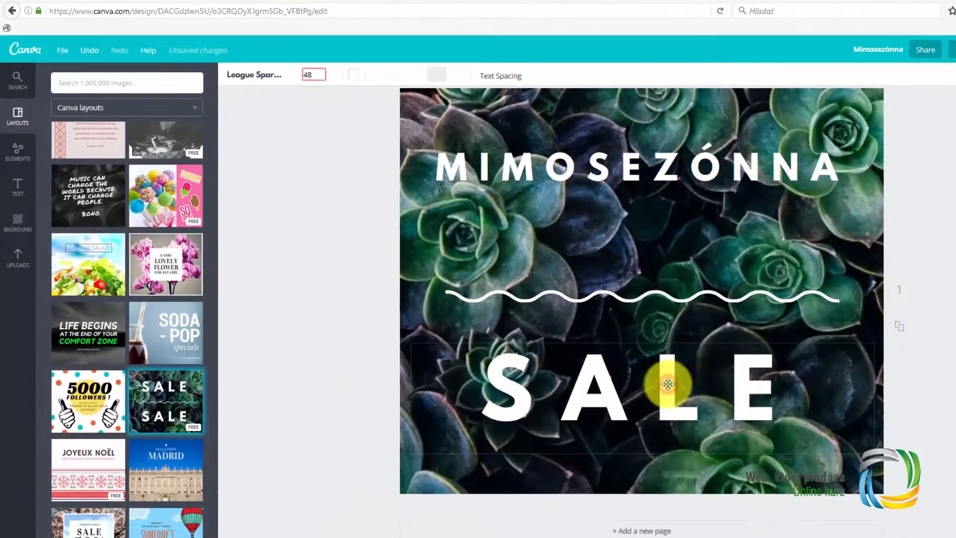
Step: Replace the SALE text below the wavy line with "ZĽAVA" and finish editing it
{"action": "left_click", "coordinate": [666, 386]}
{"action": "left_click", "coordinate": [648, 387]}
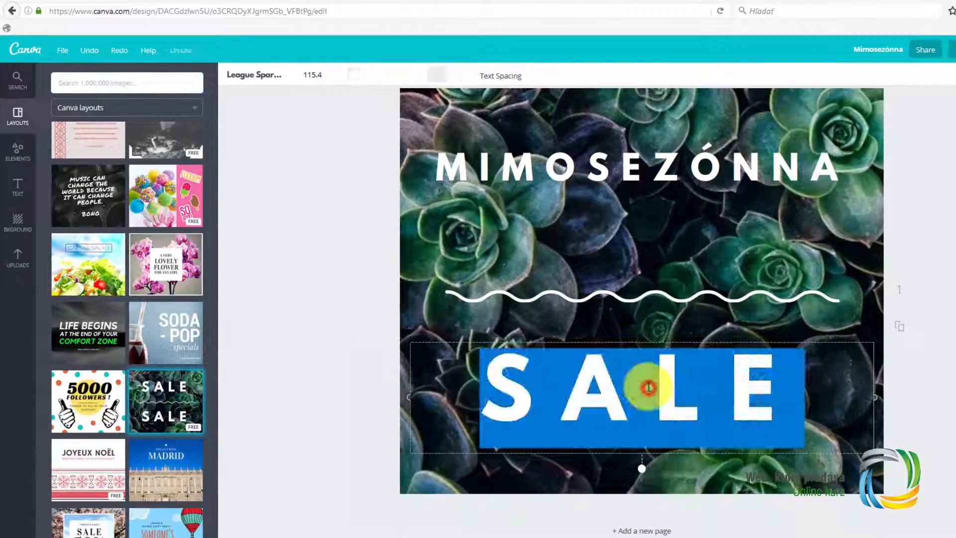
{"action": "type", "text": "ZĽAVA"}
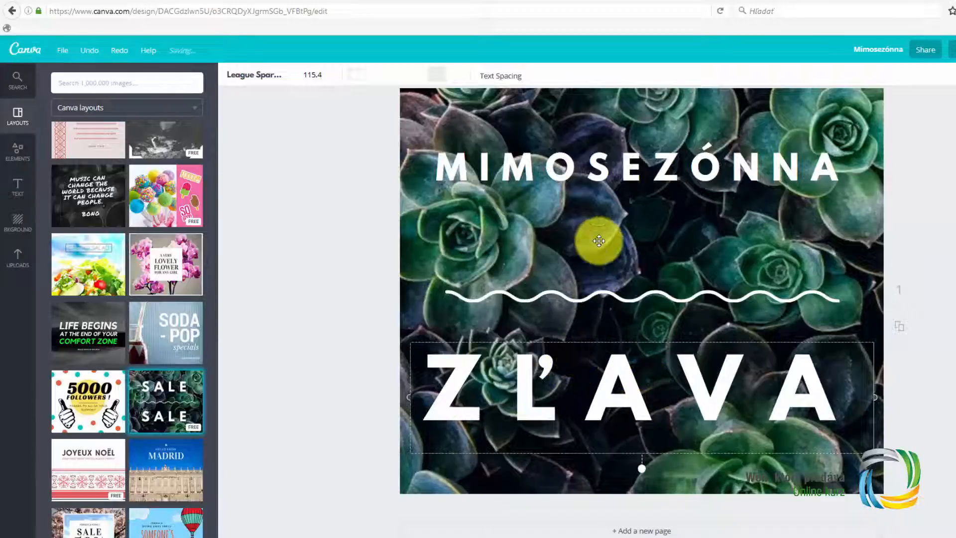
{"action": "left_click", "coordinate": [620, 128]}
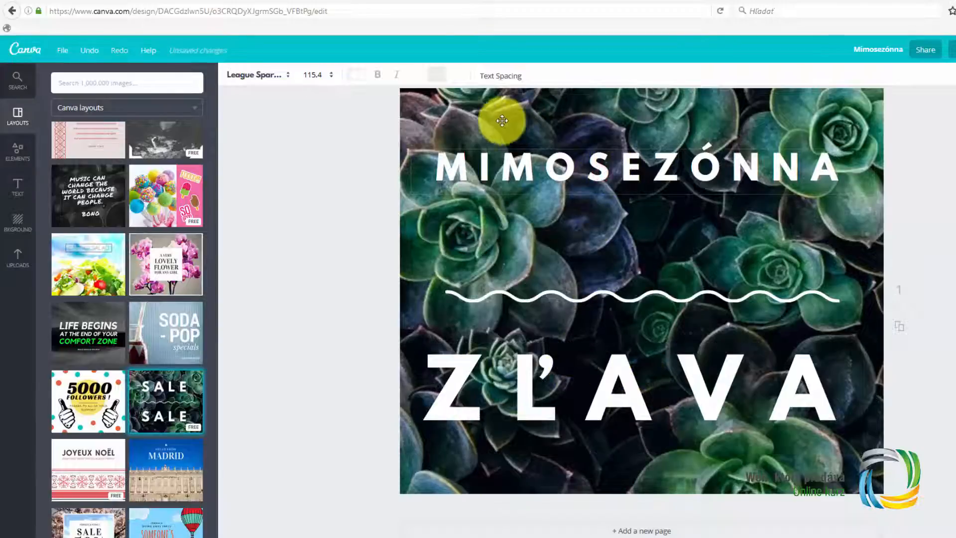
Step: Upload the images Big Sale, Depositphotos_44625945_original, Depositphotos_26581541_original and Depositphotos_89026998_original to the design's own uploads
{"action": "left_click", "coordinate": [490, 118]}
{"action": "left_click", "coordinate": [489, 118]}
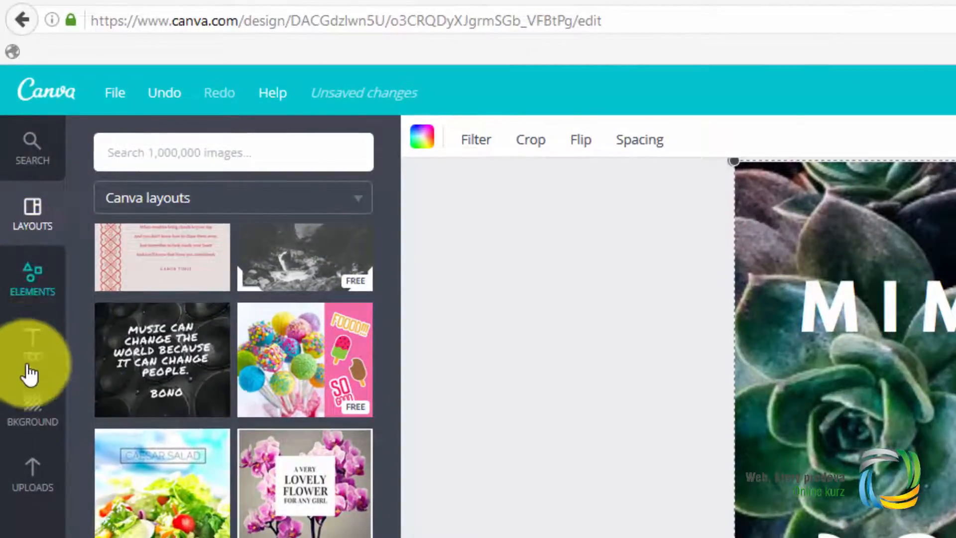
{"action": "left_click", "coordinate": [31, 485]}
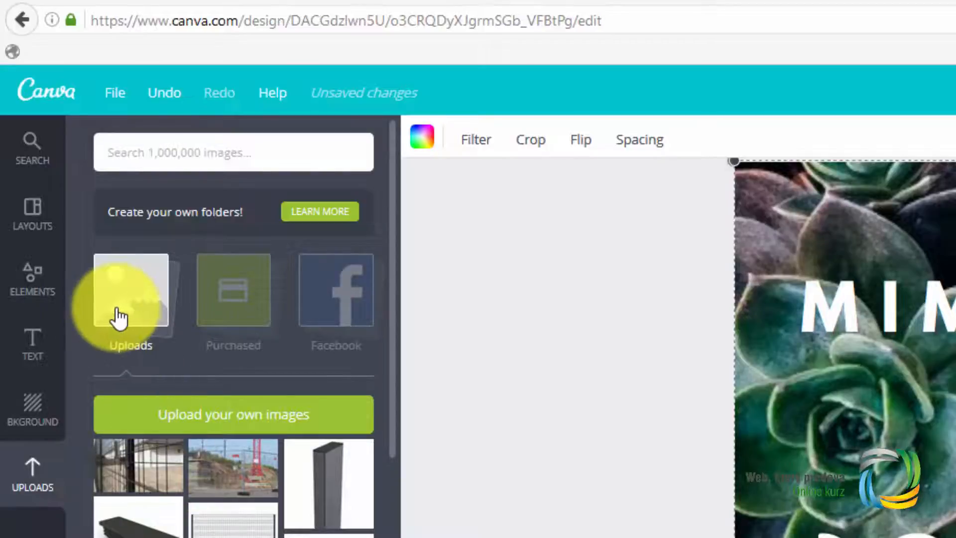
{"action": "left_click", "coordinate": [219, 430]}
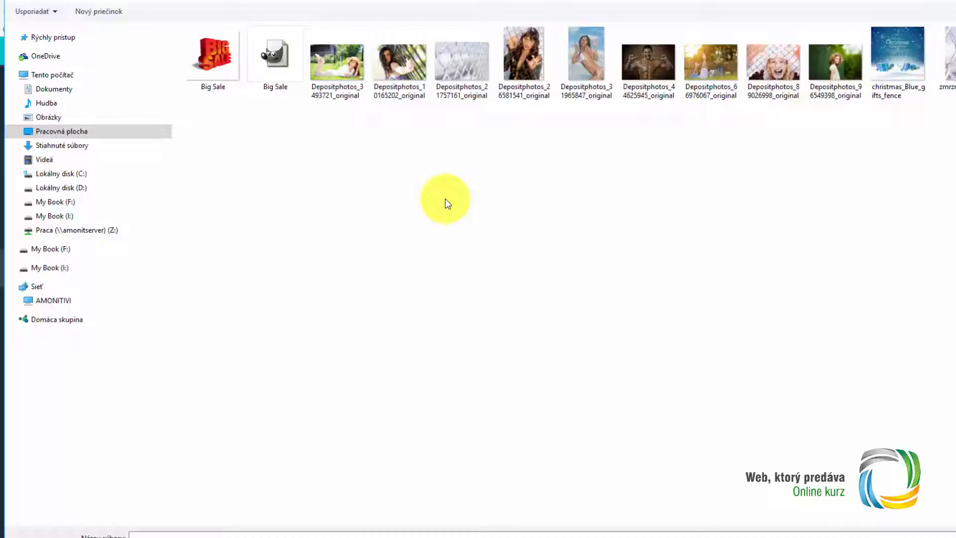
{"action": "left_click", "coordinate": [649, 66]}
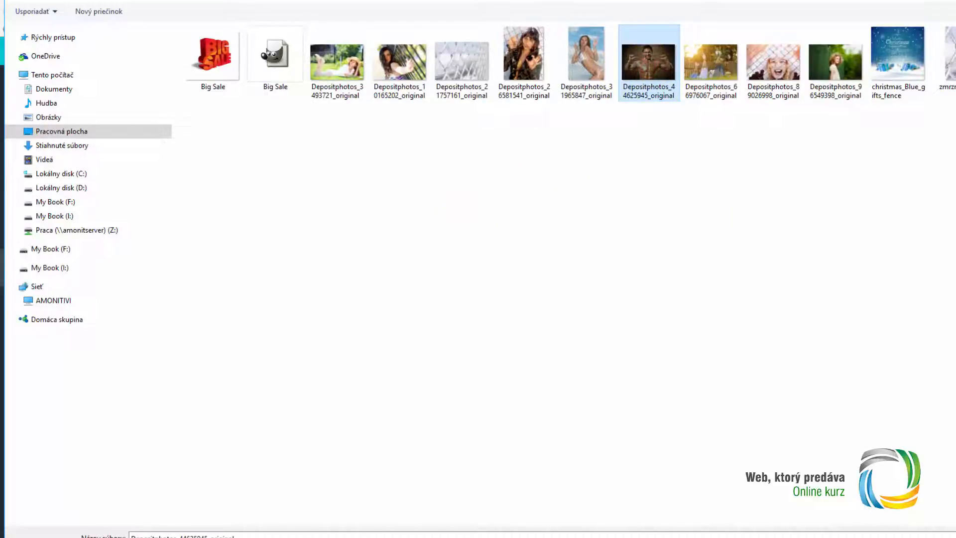
{"action": "left_click", "coordinate": [205, 53], "text": "ctrl"}
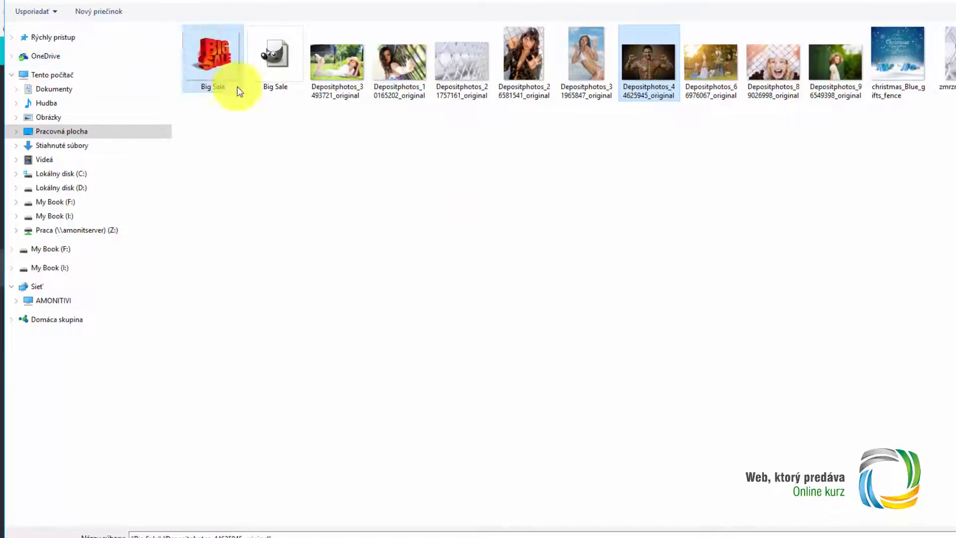
{"action": "left_click", "coordinate": [523, 64], "text": "ctrl"}
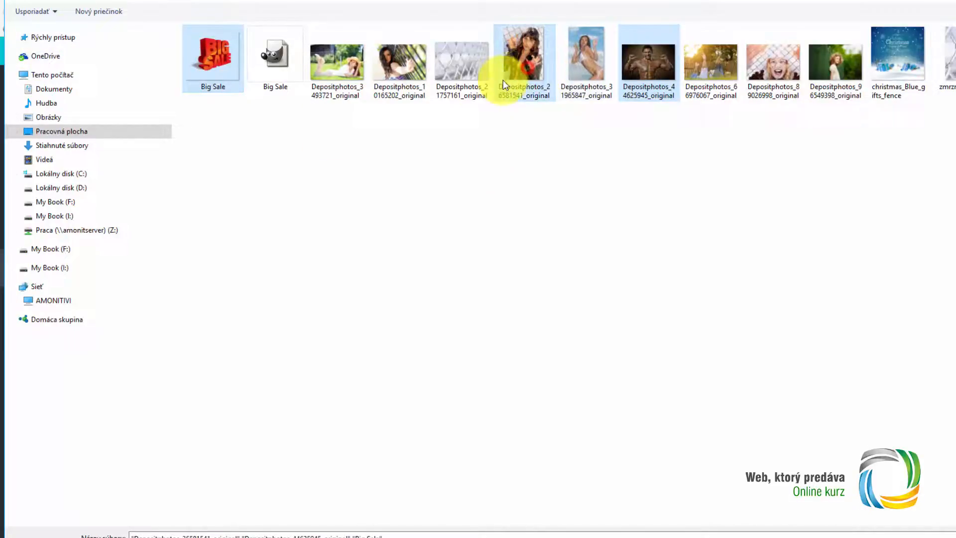
{"action": "left_click", "coordinate": [754, 92], "text": "ctrl"}
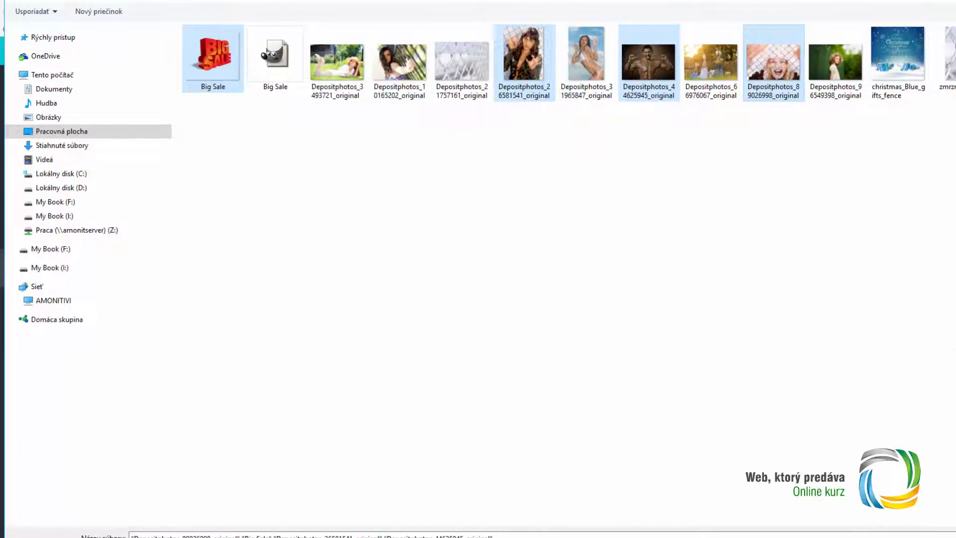
{"action": "left_click", "coordinate": [876, 536]}
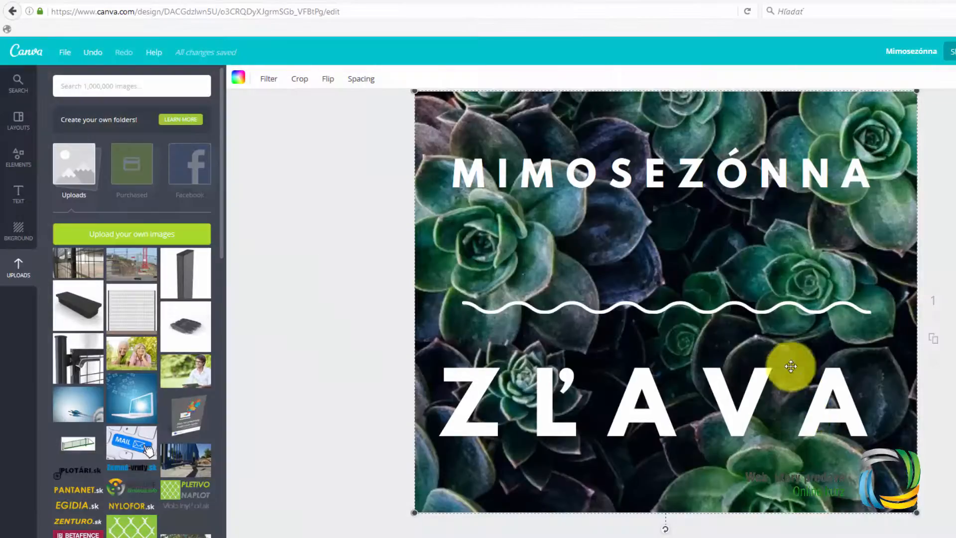
Step: Replace the succulent background with the uploaded photo of the man behind barbed wire and place a reduced BIG SALE image in the design's lower-right corner
{"action": "left_click_drag", "start_coordinate": [141, 260], "coordinate": [867, 317]}
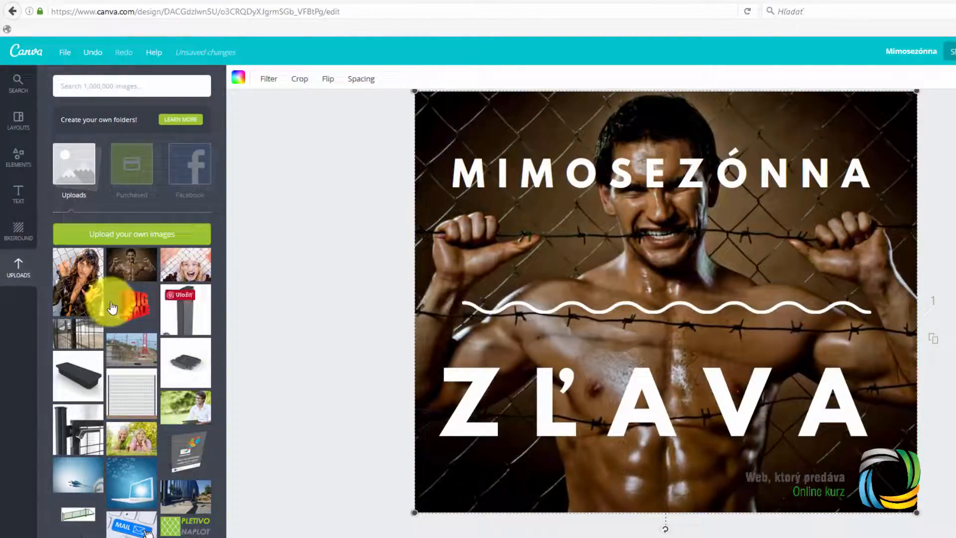
{"action": "left_click_drag", "start_coordinate": [130, 306], "coordinate": [607, 281]}
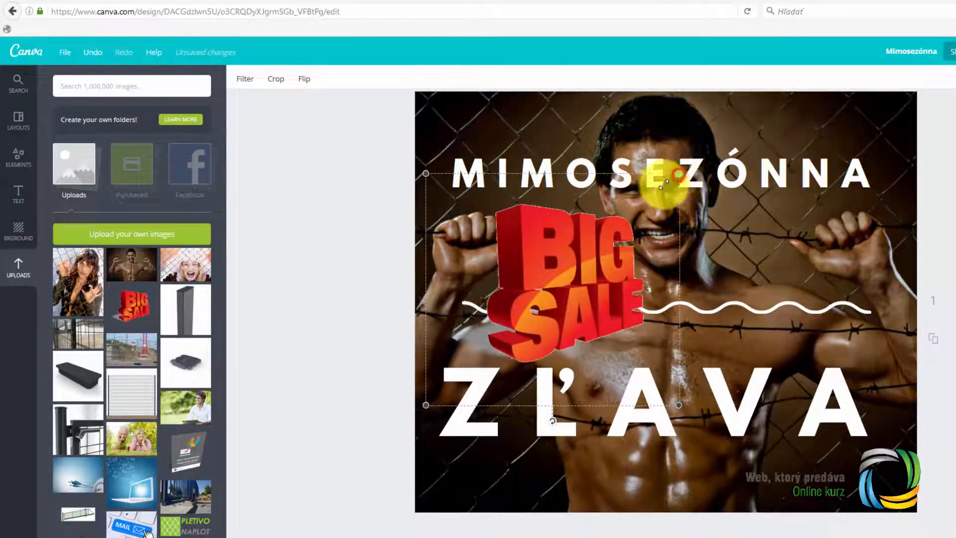
{"action": "left_click_drag", "start_coordinate": [679, 174], "coordinate": [608, 240]}
{"action": "mouse_move", "coordinate": [564, 292]}
{"action": "left_mouse_down"}
{"action": "mouse_move", "coordinate": [553, 293]}
{"action": "mouse_move", "coordinate": [744, 373]}
{"action": "mouse_move", "coordinate": [777, 283]}
{"action": "mouse_move", "coordinate": [863, 279]}
{"action": "mouse_move", "coordinate": [866, 366]}
{"action": "mouse_move", "coordinate": [853, 434]}
{"action": "left_mouse_up"}
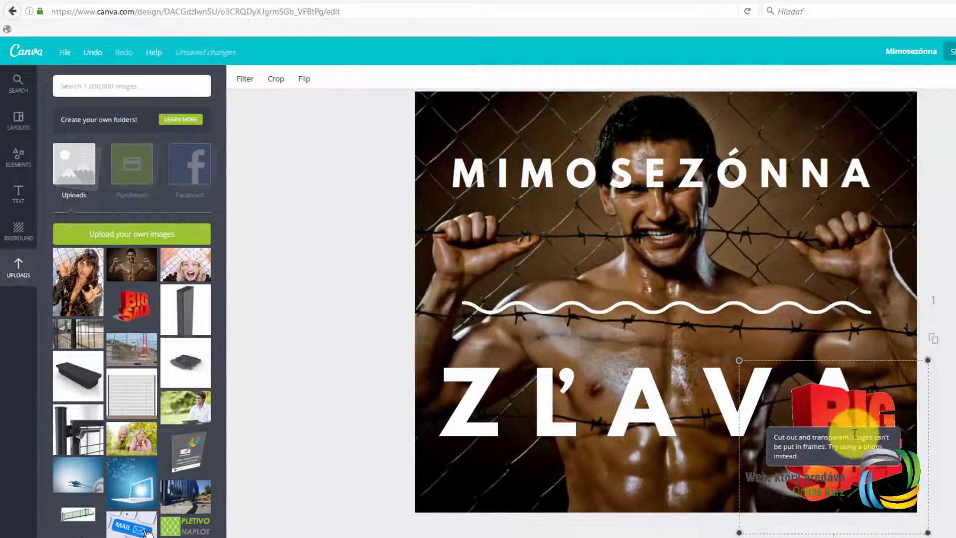
Step: Move the wavy line and the ZĽAVA text up beneath MIMOSEZÓNNA, with ZĽAVA shifted closer to the line
{"action": "left_click", "coordinate": [674, 309]}
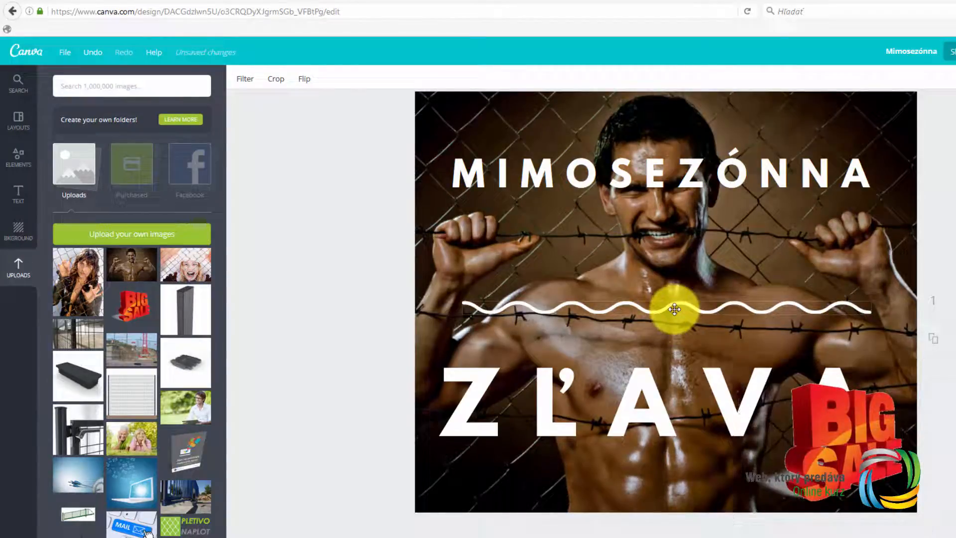
{"action": "left_click", "coordinate": [653, 413], "text": "shift"}
{"action": "left_click_drag", "start_coordinate": [655, 398], "coordinate": [652, 323]}
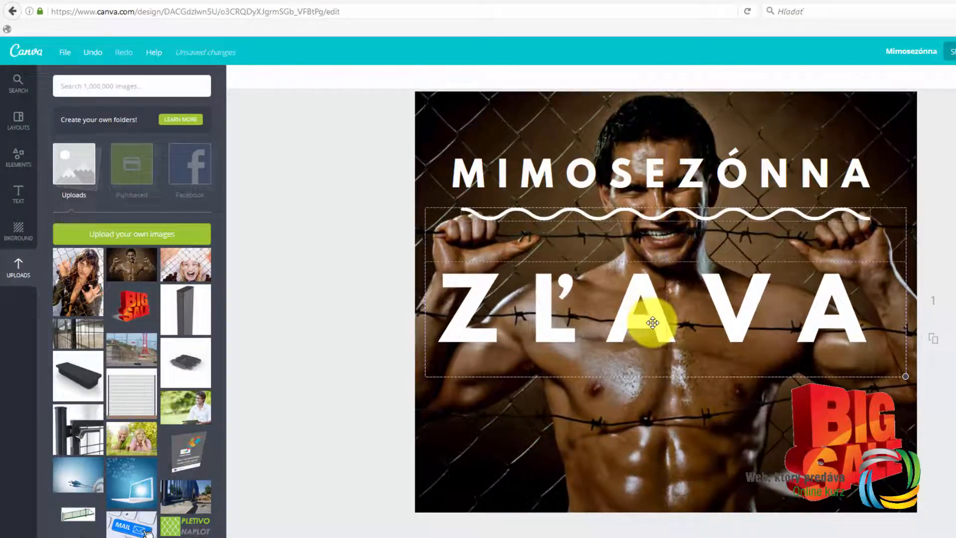
{"action": "left_click", "coordinate": [942, 320]}
{"action": "left_click_drag", "start_coordinate": [823, 314], "coordinate": [822, 292]}
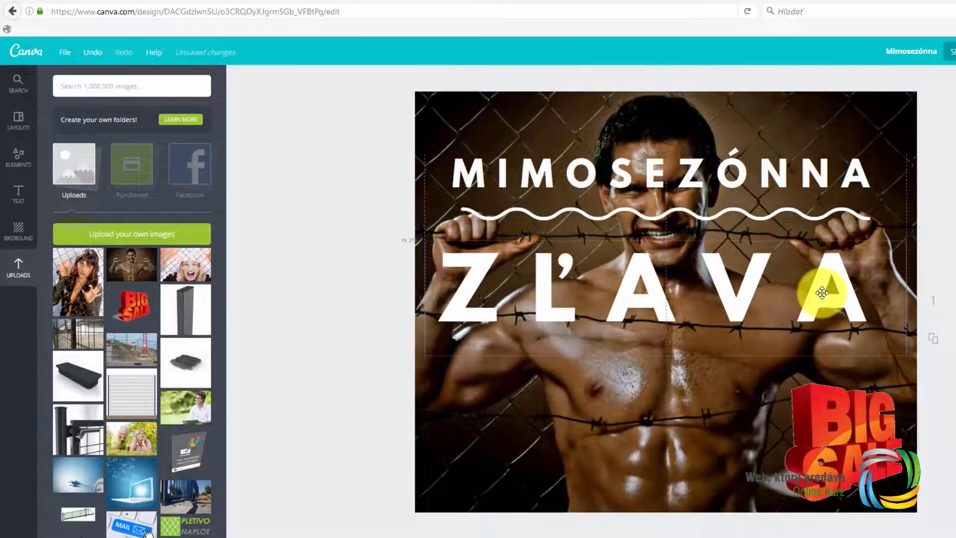
Step: Enlarge the BIG SALE image in the design's lower-right corner so it fills more of the space below ZĽAVA
{"action": "left_click", "coordinate": [823, 438]}
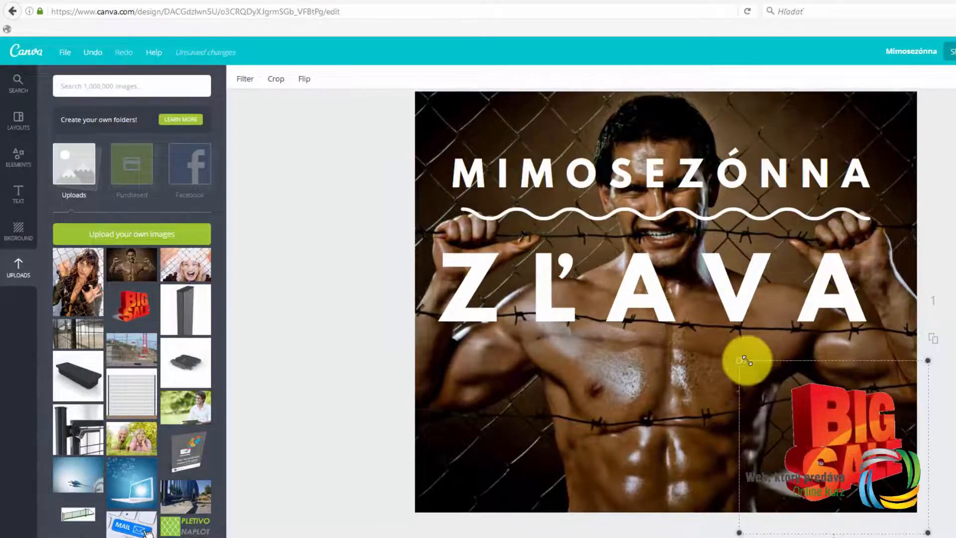
{"action": "left_click_drag", "start_coordinate": [743, 359], "coordinate": [692, 331]}
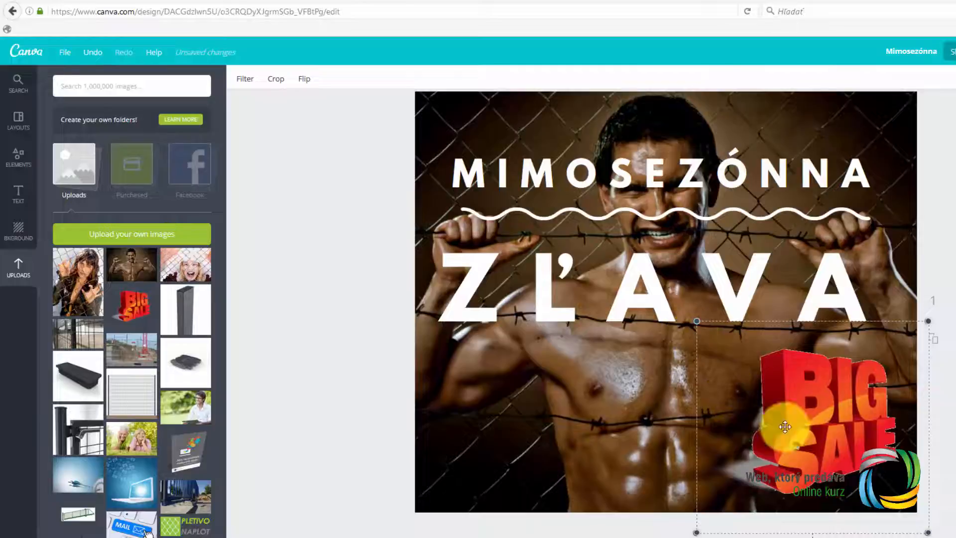
{"action": "left_click_drag", "start_coordinate": [928, 533], "coordinate": [943, 534]}
{"action": "left_click", "coordinate": [648, 178]}
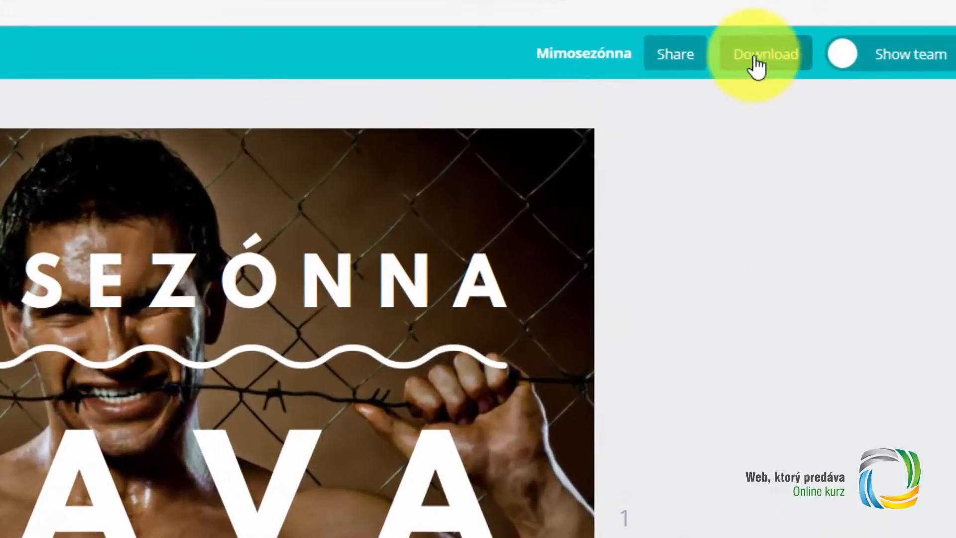
Step: Download the finished design with the file type PNG (Recommended)
{"action": "left_click", "coordinate": [751, 54]}
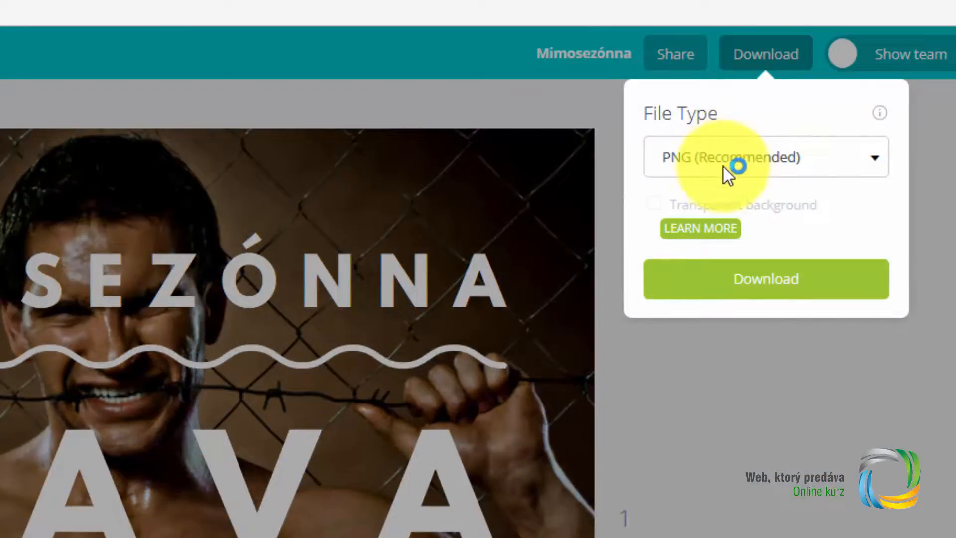
{"action": "left_click", "coordinate": [727, 166]}
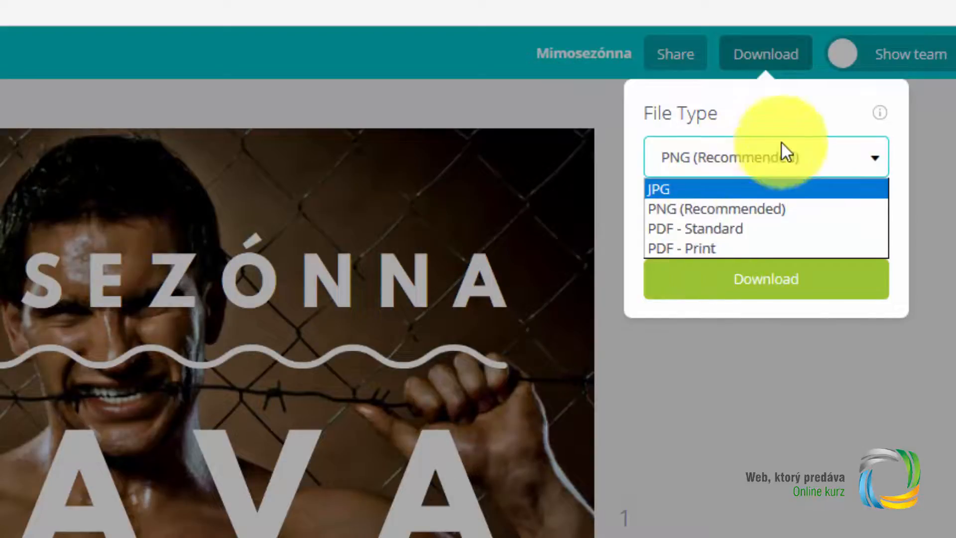
{"action": "left_click", "coordinate": [791, 102]}
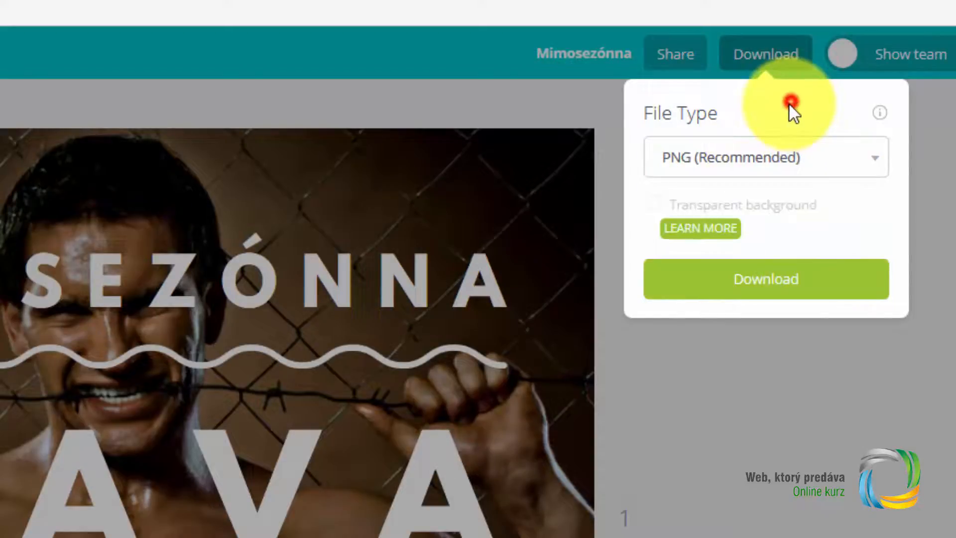
{"action": "left_click", "coordinate": [716, 293]}
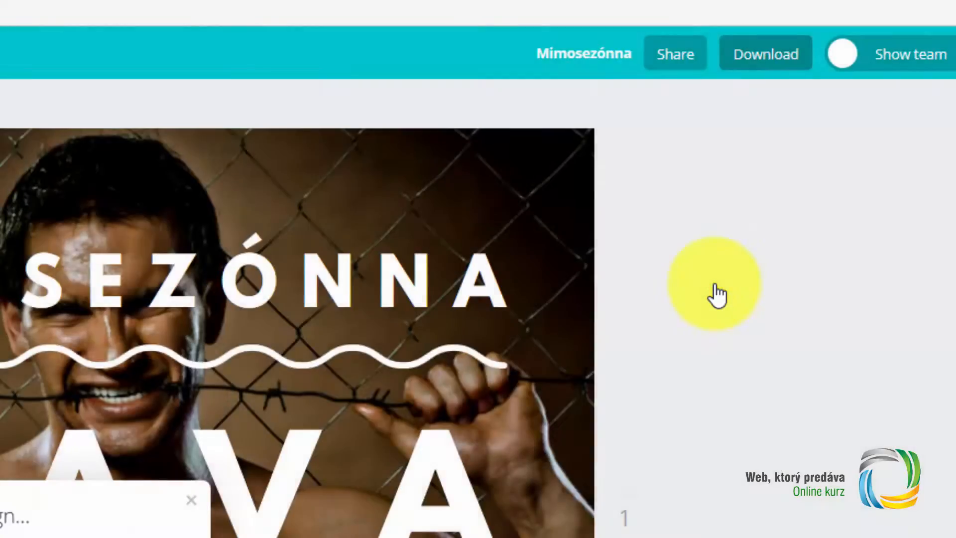